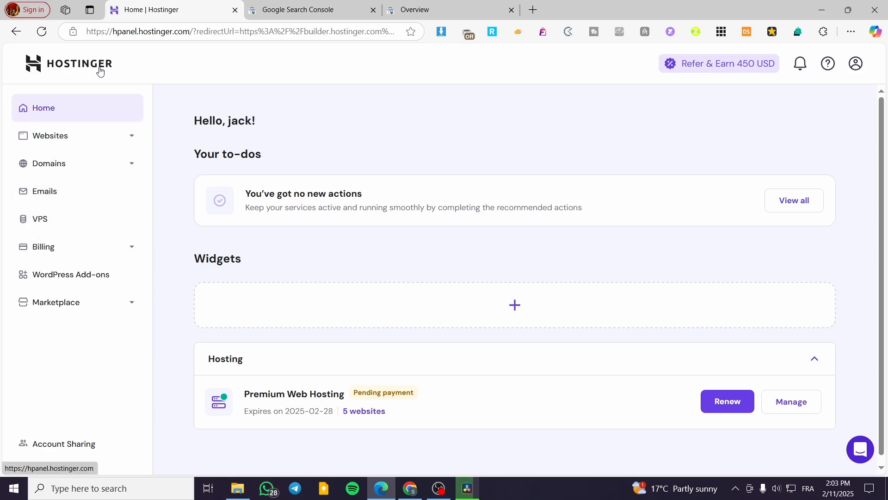
# Step: Expand the Websites section in the Hostinger hPanel after glancing at the Google Search Console page
pyautogui.click(318, 5)
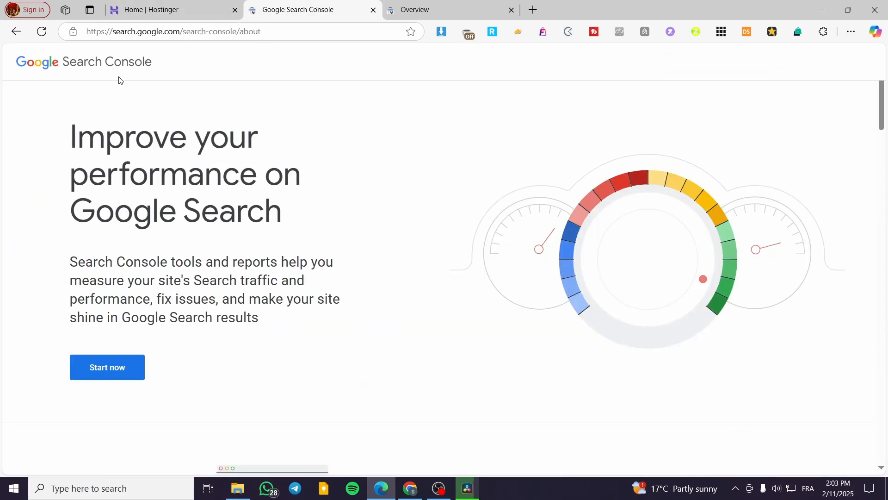
pyautogui.click(186, 4)
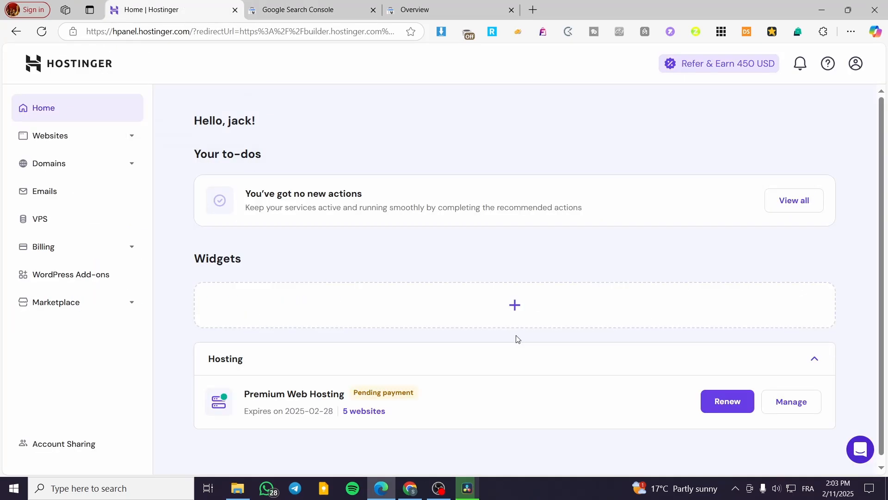
pyautogui.click(114, 142)
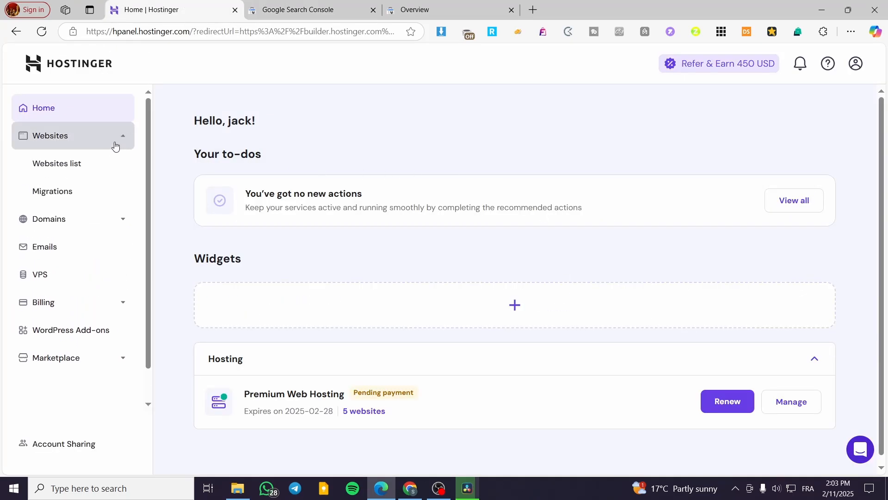
# Step: Switch to Google Search Console, launch it from its start page and open the dialog for adding a property
pyautogui.click(308, 3)
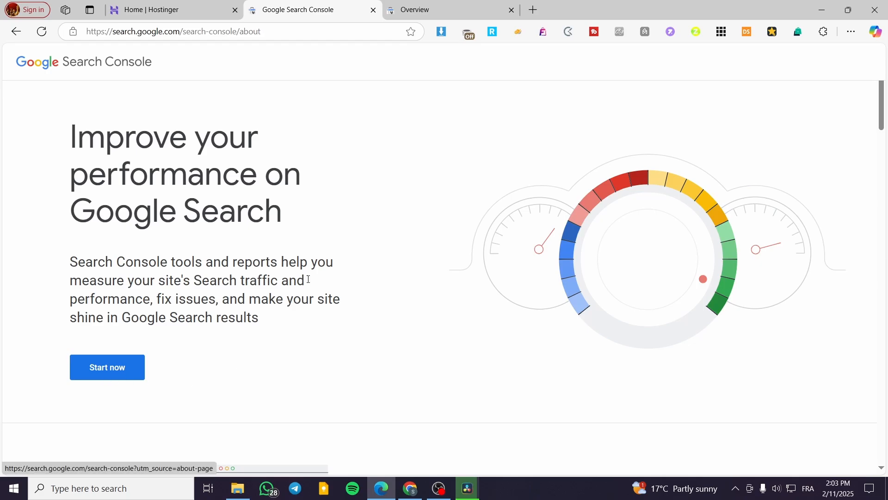
pyautogui.click(108, 372)
pyautogui.click(67, 31)
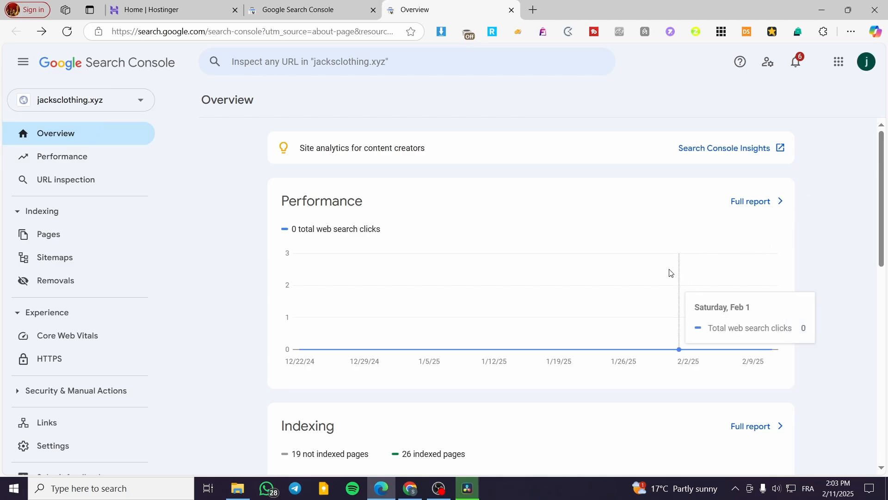
pyautogui.click(134, 102)
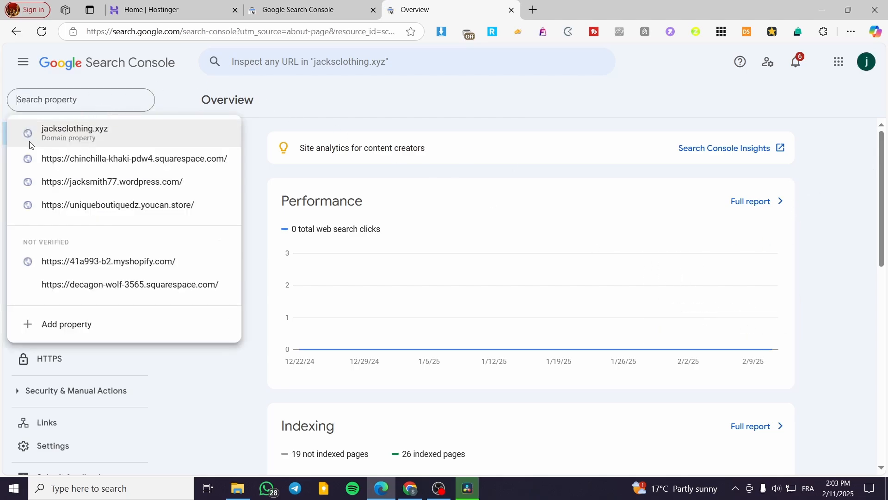
pyautogui.click(51, 328)
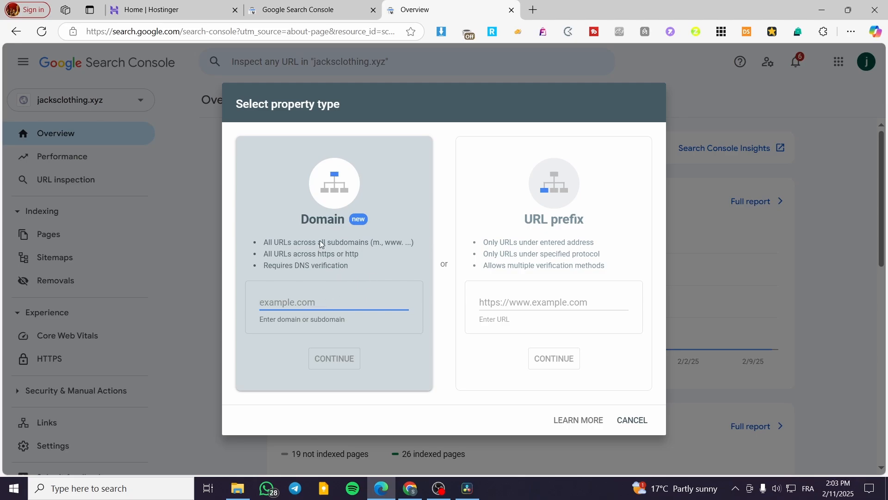
# Step: Switch to Hostinger and copy the domain jacksclothing.xyz from the websites list
pyautogui.click(177, 5)
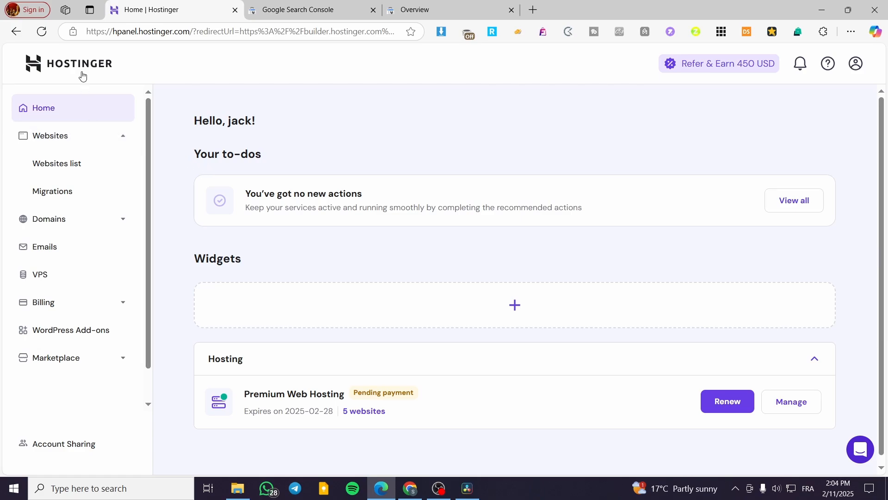
pyautogui.click(74, 168)
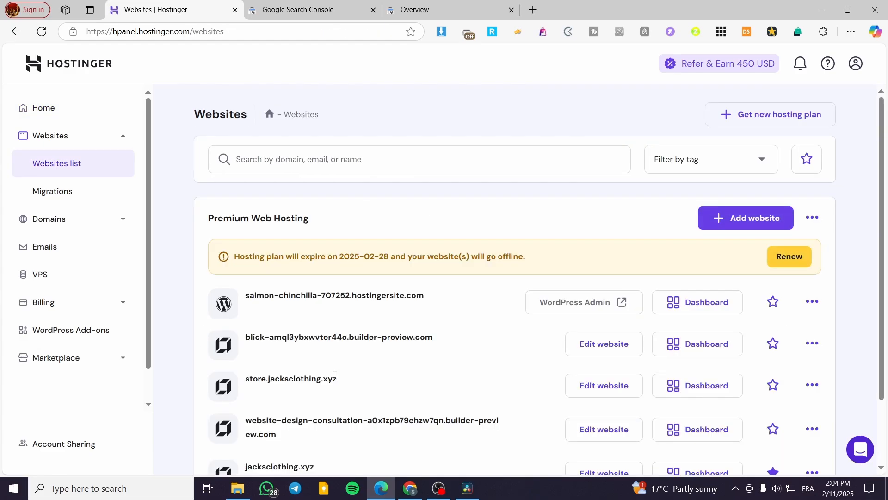
pyautogui.scroll(-3, 345, 374)
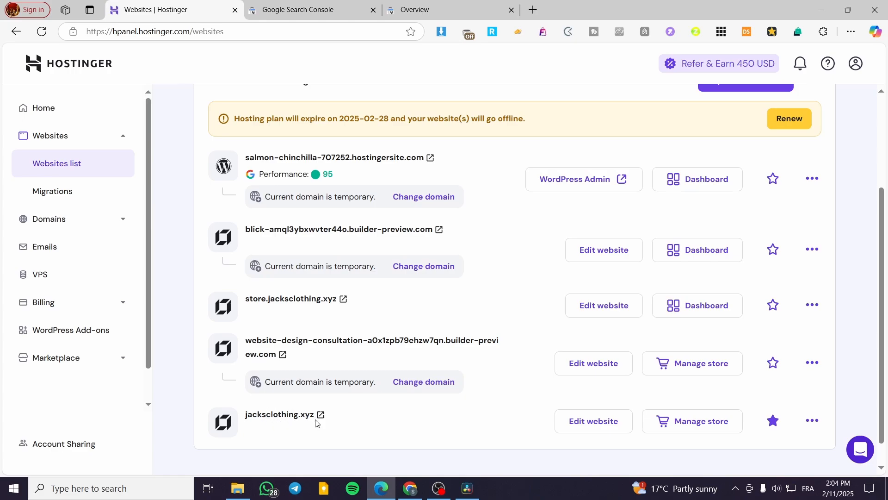
pyautogui.moveTo(242, 419); pyautogui.dragTo(316, 419)
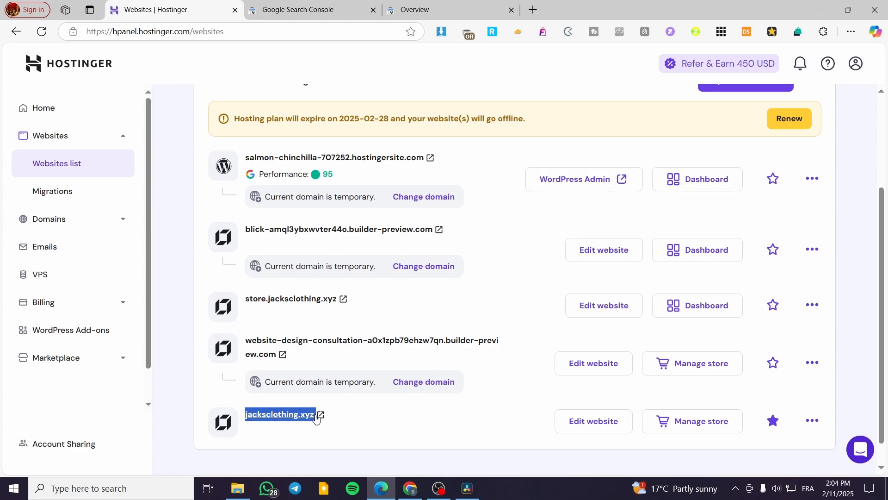
pyautogui.rightClick(315, 420)
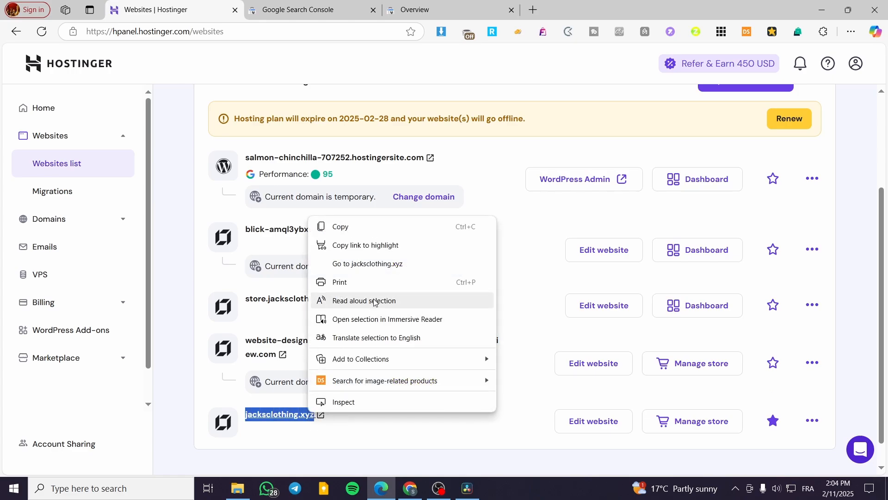
pyautogui.click(382, 228)
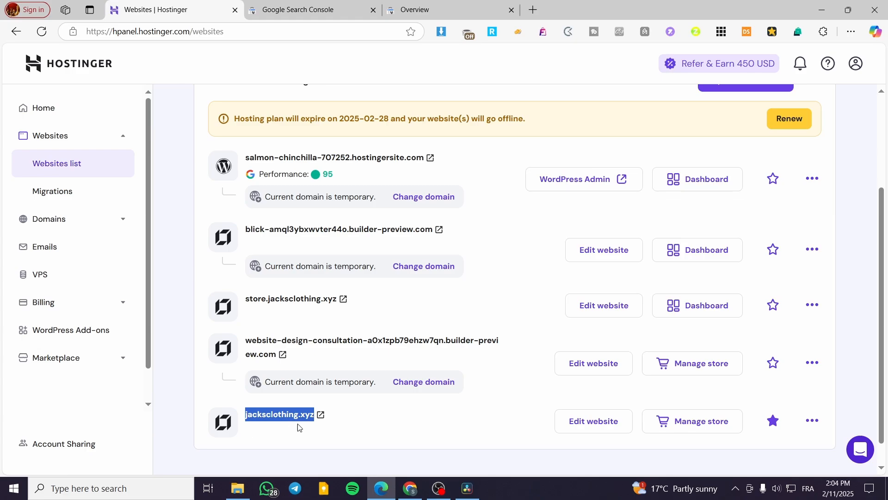
# Step: Submit jacksclothing.xyz as a Domain property in Google Search Console and close the ownership verification dialog
pyautogui.click(307, 8)
pyautogui.click(414, 9)
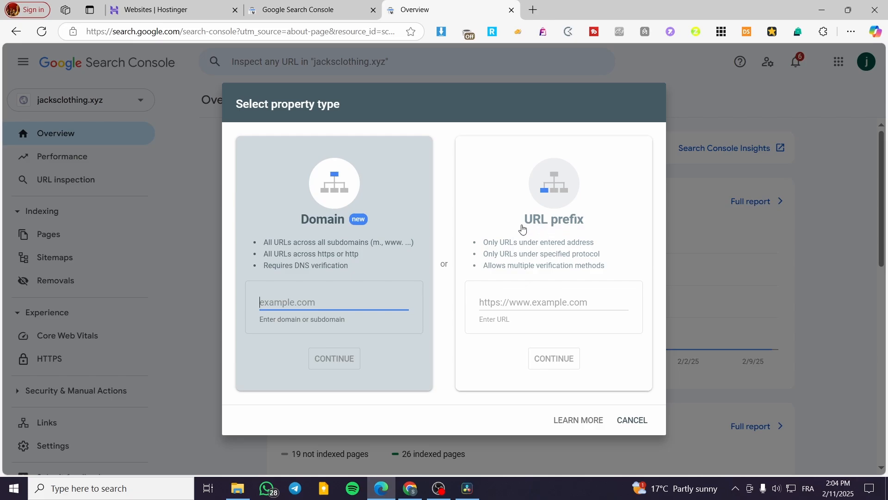
pyautogui.click(196, 5)
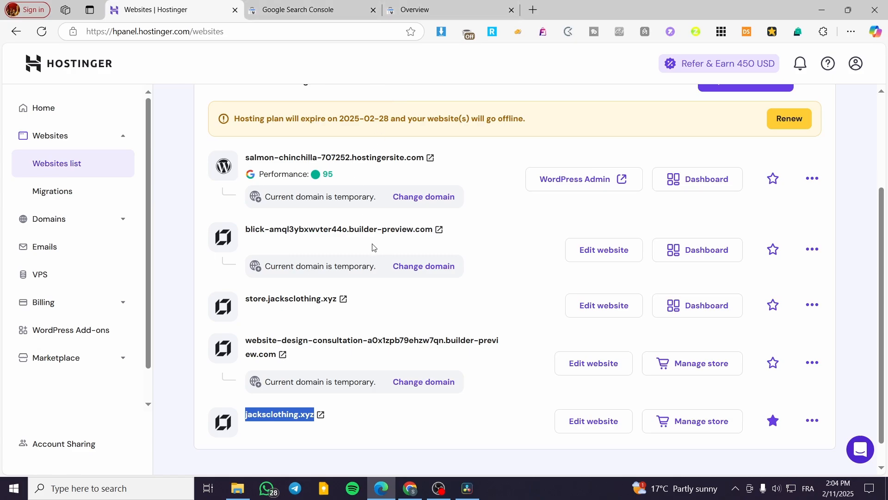
pyautogui.click(444, 9)
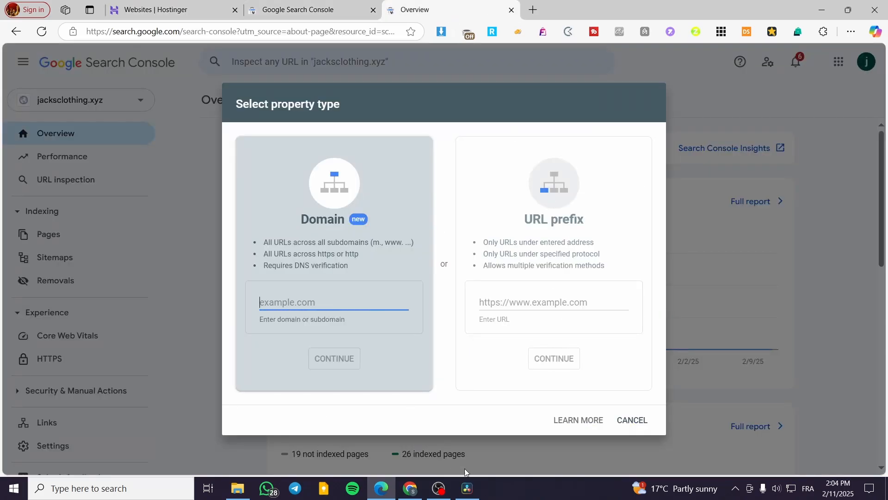
pyautogui.click(185, 9)
pyautogui.moveTo(246, 414); pyautogui.dragTo(314, 414)
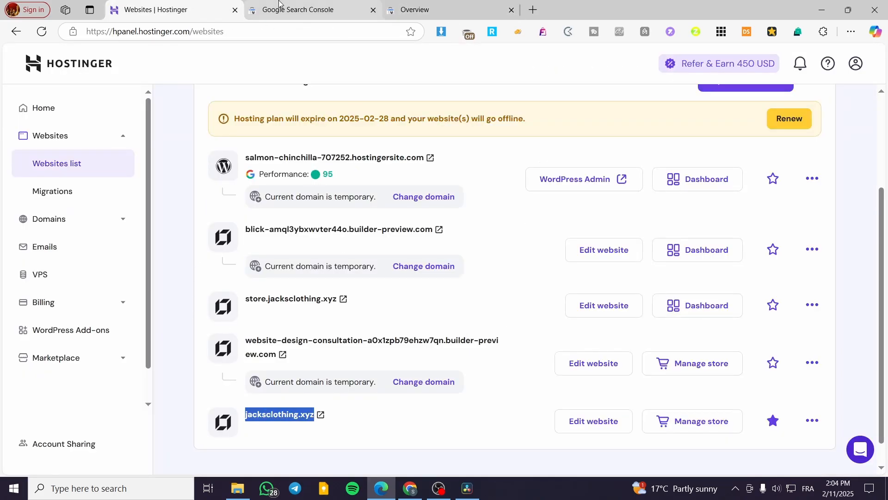
pyautogui.click(305, 12)
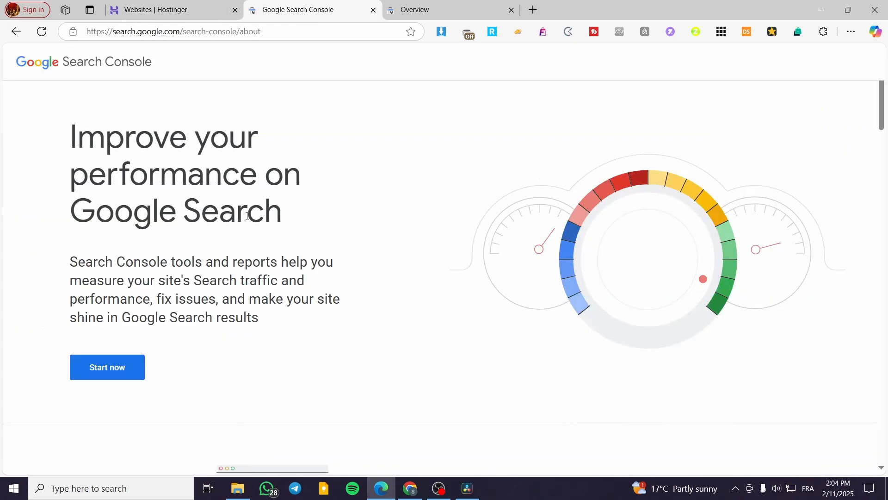
pyautogui.click(412, 10)
pyautogui.click(298, 314)
pyautogui.hotkey('ctrl', 'v')
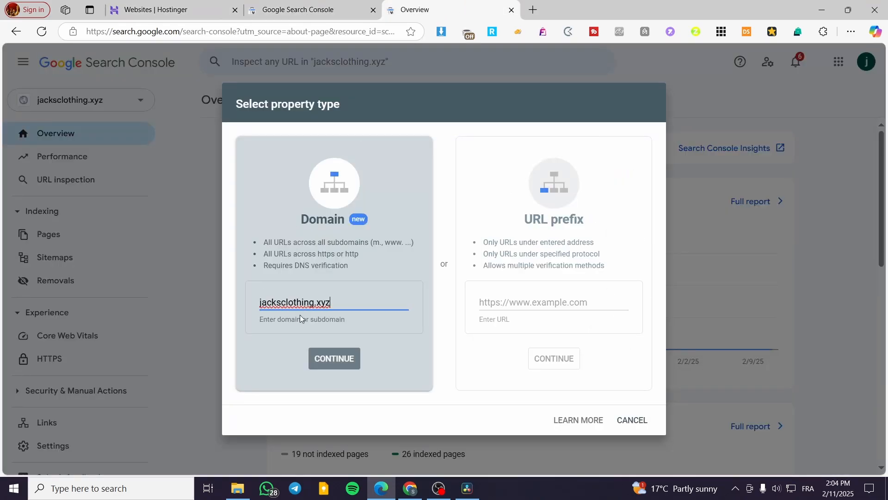
pyautogui.click(326, 359)
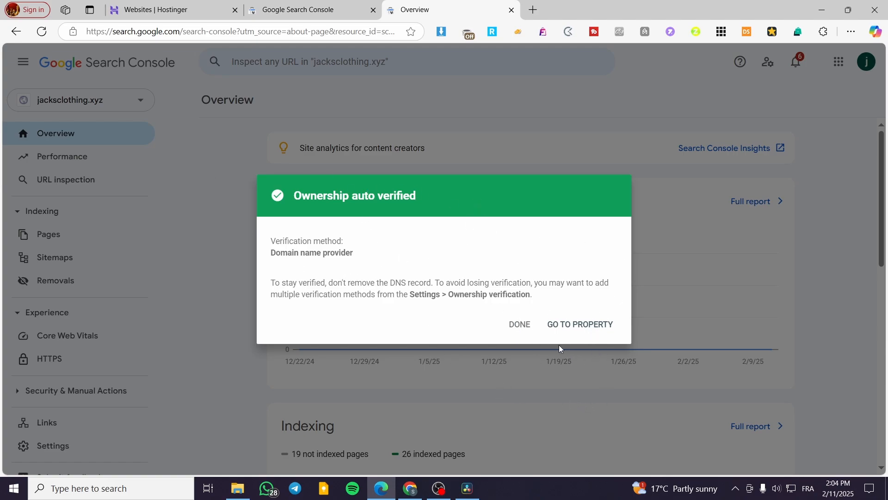
pyautogui.click(530, 329)
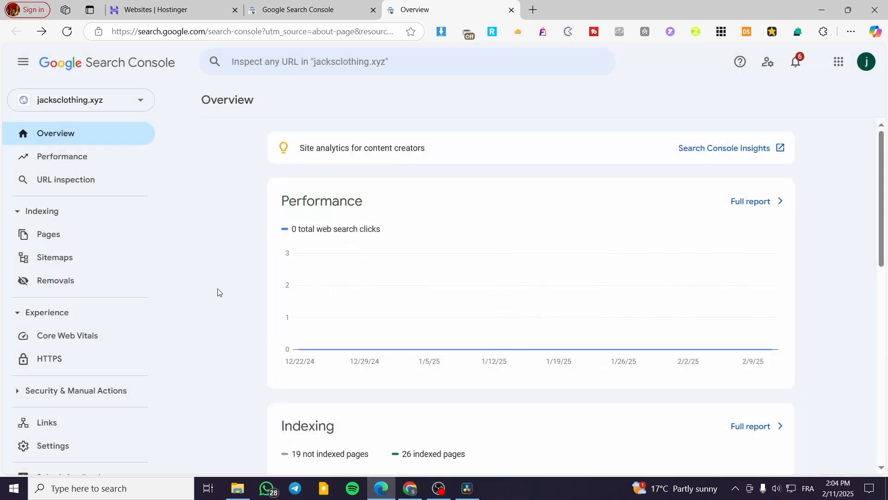
# Step: Start adding another Search Console property, open store.jacksclothing.xyz from Hostinger's websites list and copy its domain from the page address
pyautogui.click(113, 106)
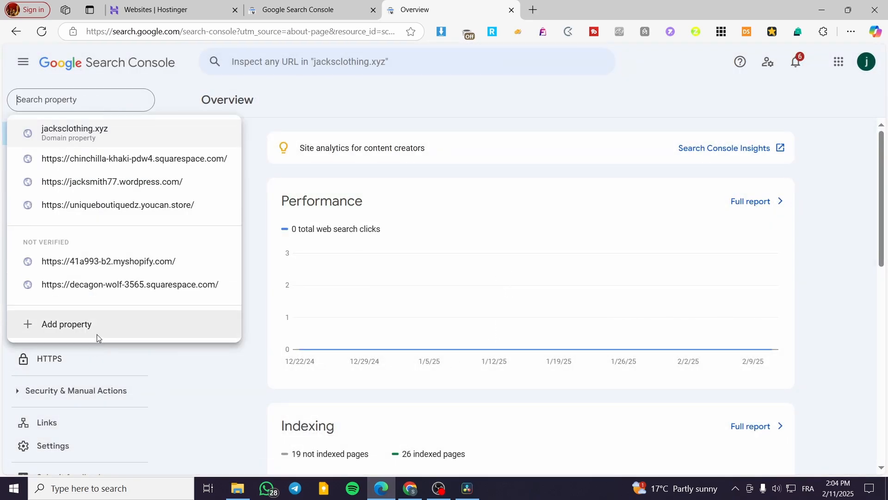
pyautogui.click(87, 327)
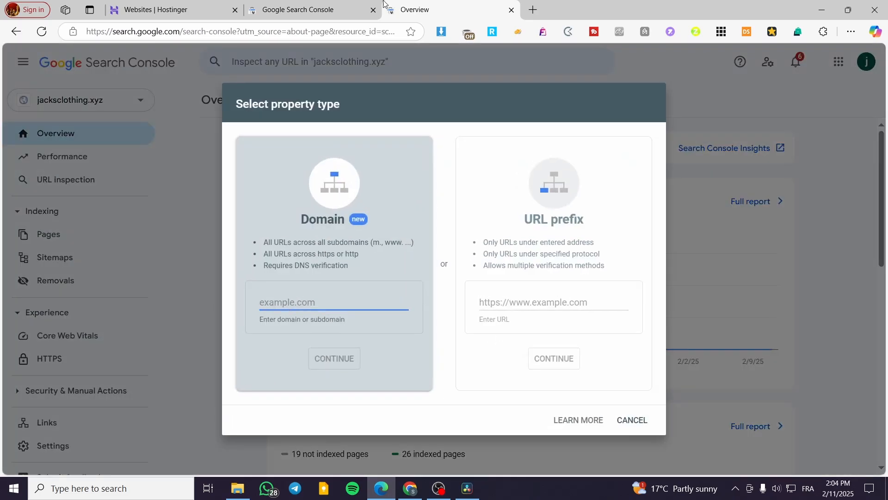
pyautogui.click(172, 9)
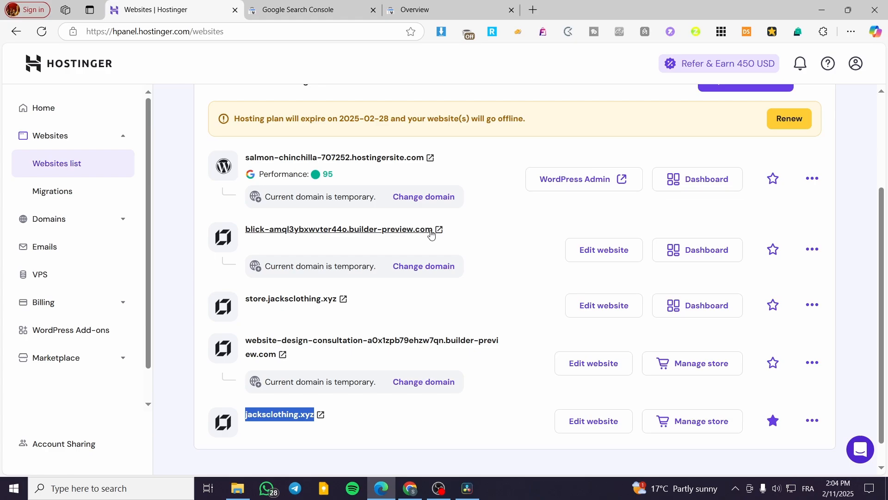
pyautogui.moveTo(337, 301); pyautogui.dragTo(248, 306)
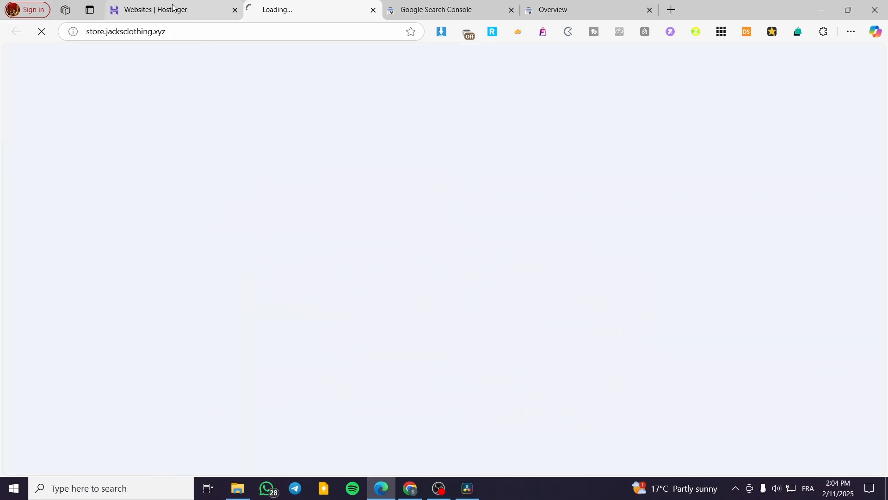
pyautogui.click(172, 8)
pyautogui.click(327, 14)
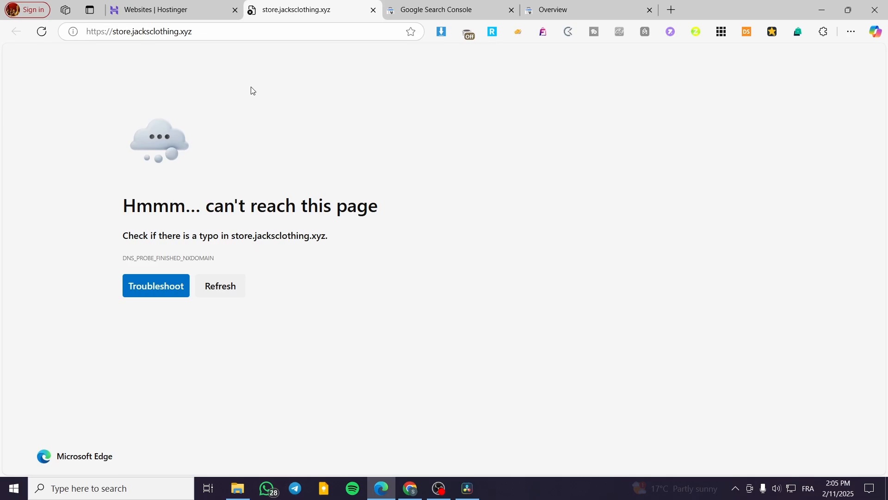
pyautogui.click(205, 33)
pyautogui.click(205, 32)
pyautogui.moveTo(205, 34); pyautogui.dragTo(113, 33)
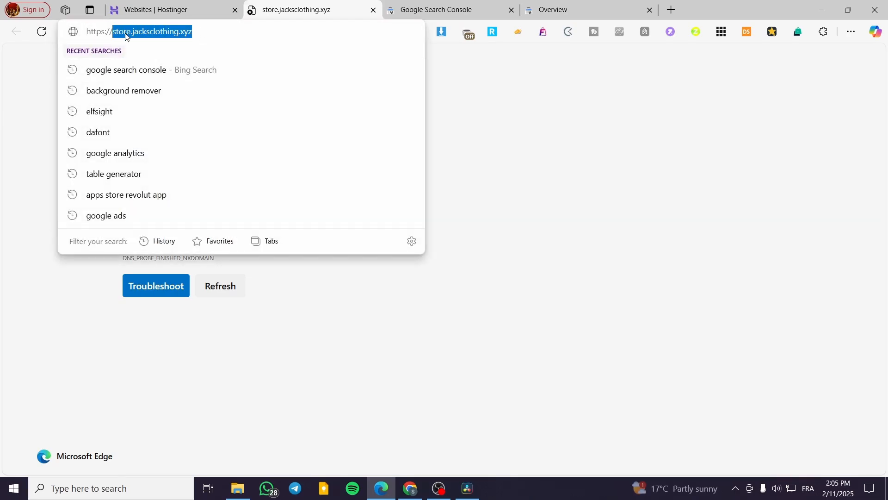
# Step: Submit store.jacksclothing.xyz as a Domain property in Google Search Console and close the ownership verification dialog
pyautogui.click(165, 7)
pyautogui.click(424, 4)
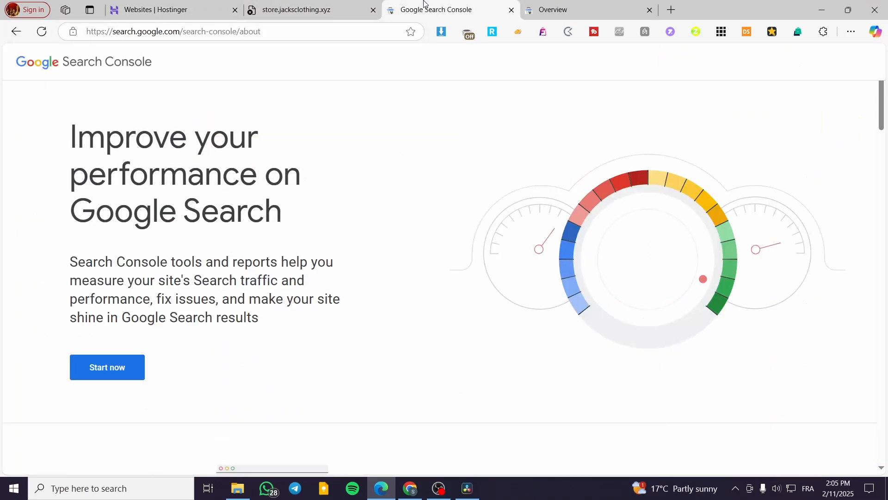
pyautogui.click(551, 8)
pyautogui.hotkey('ctrl', 'v')
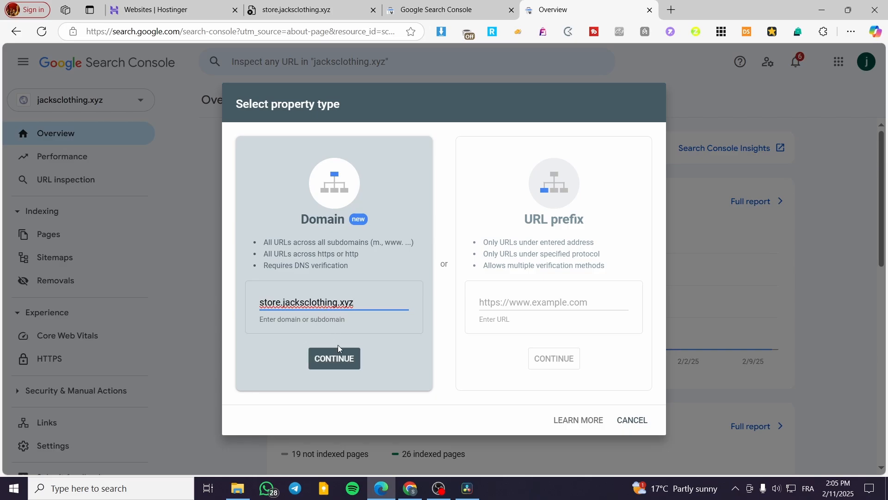
pyautogui.click(335, 358)
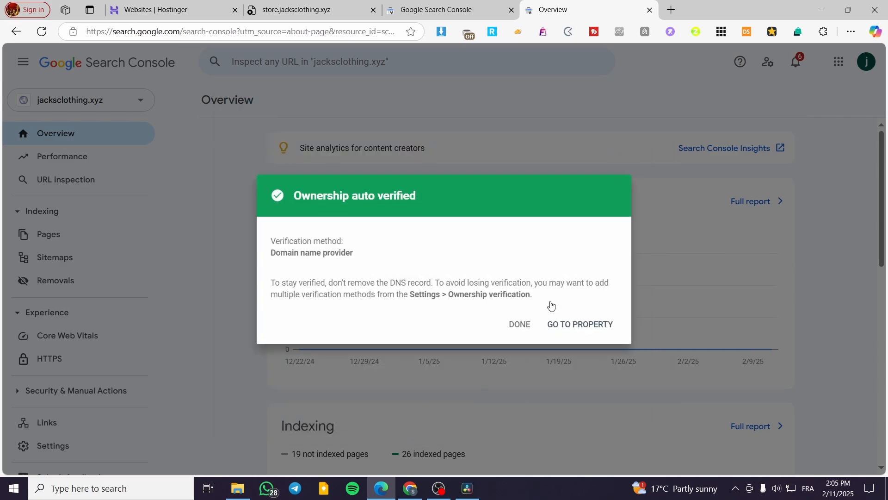
pyautogui.click(522, 324)
# Step: Review the ownership verification methods for the blick-amql3ybxwvter44o.builder-preview.com property and compare its address with Hostinger's websites list
pyautogui.click(126, 98)
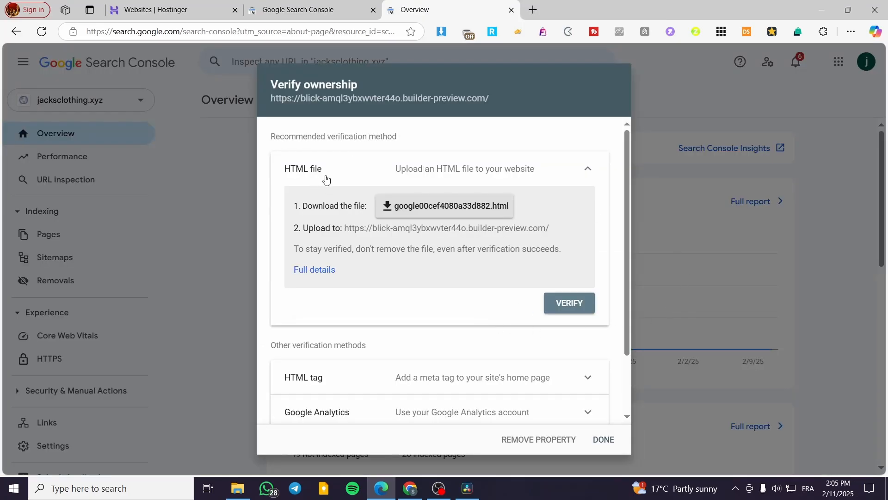
pyautogui.scroll(-2, 543, 277)
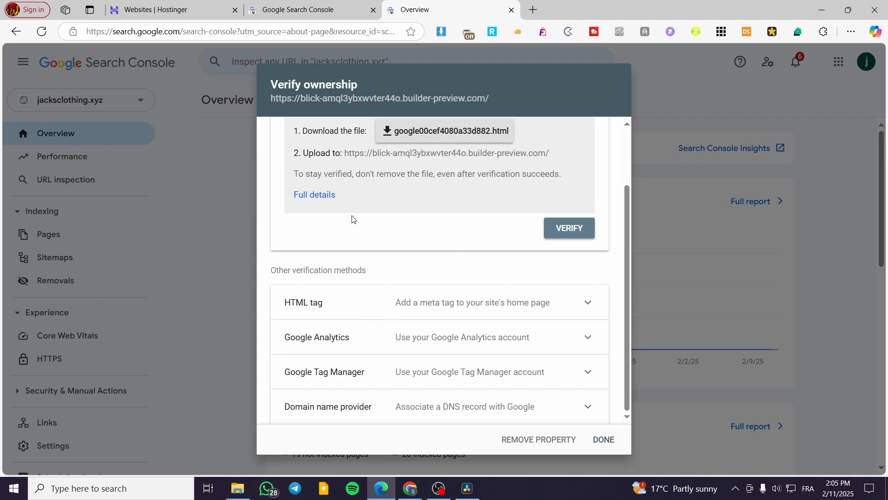
pyautogui.scroll(2, 372, 351)
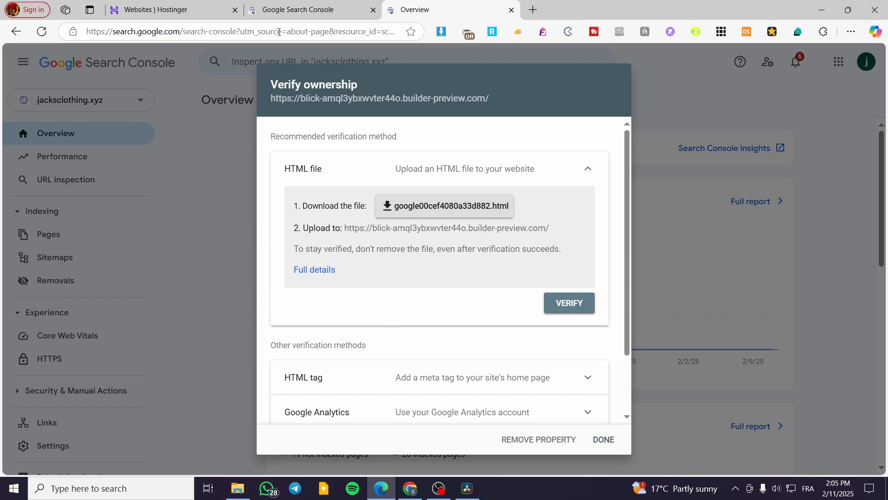
pyautogui.click(185, 9)
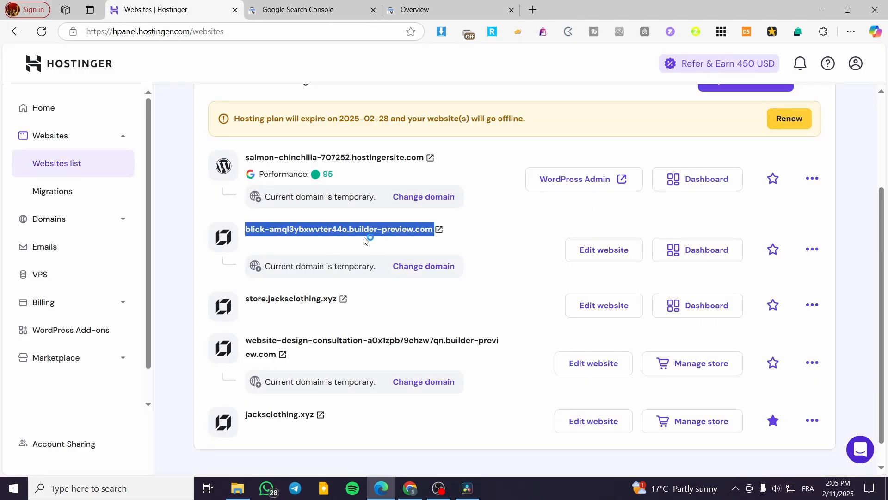
pyautogui.click(418, 10)
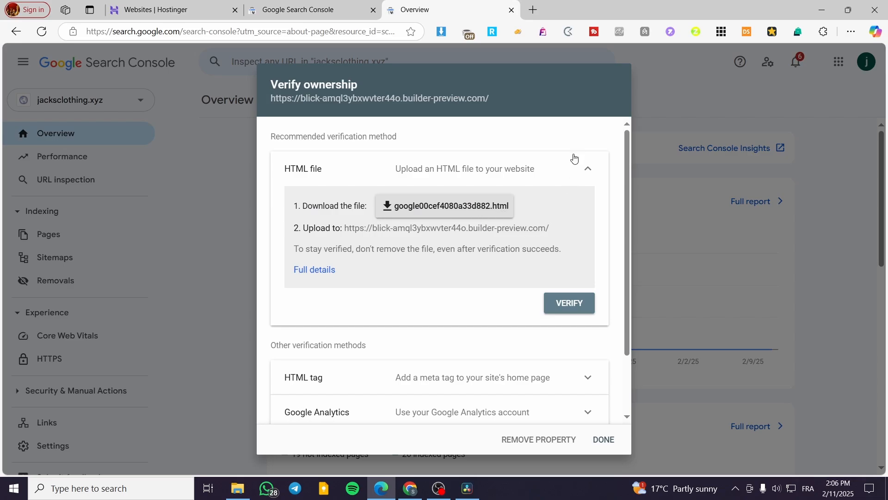
# Step: Copy the meta tag from the HTML tag verification method and return to Hostinger's websites list
pyautogui.click(586, 168)
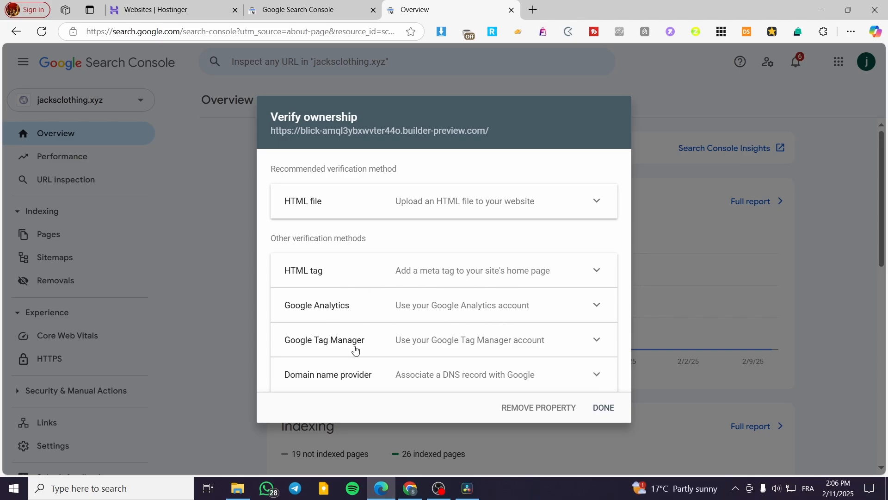
pyautogui.click(530, 273)
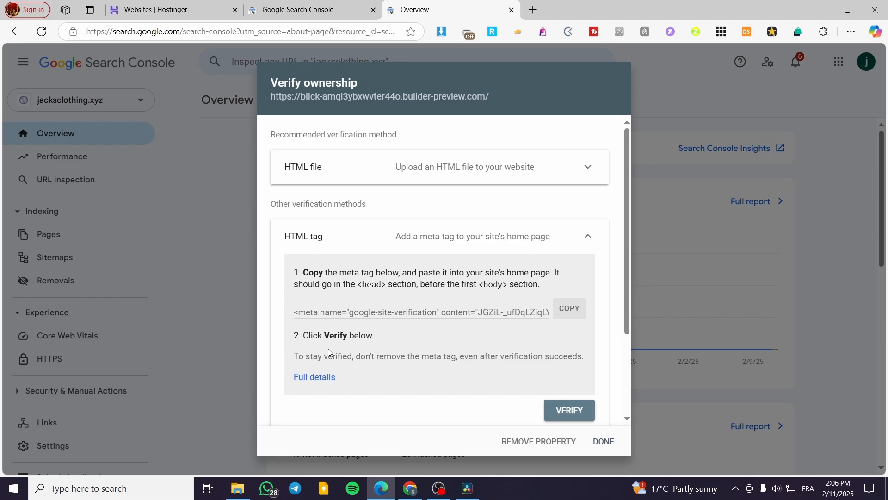
pyautogui.click(563, 310)
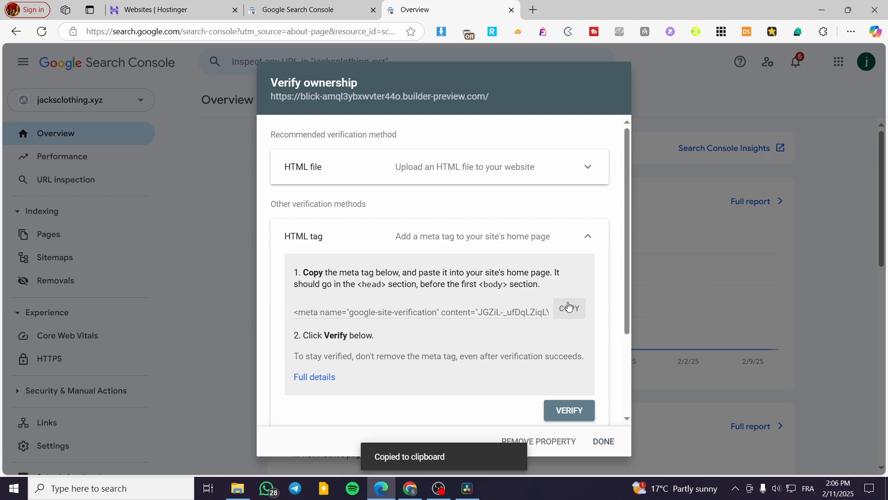
pyautogui.click(586, 235)
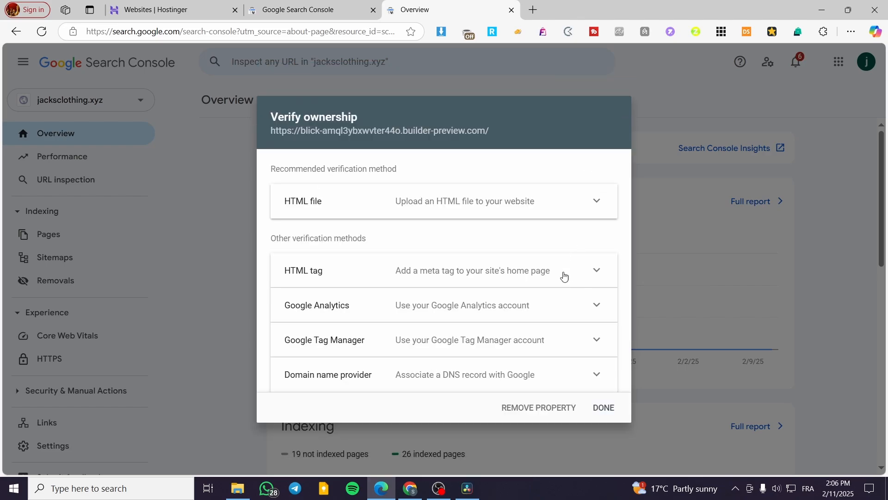
pyautogui.click(116, 5)
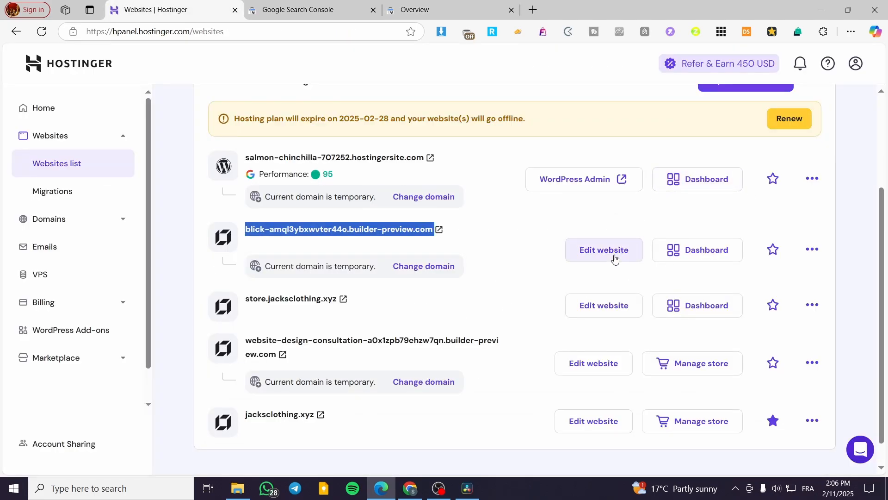
# Step: Choose Domain name provider verification with instructions for Any DNS provider in Search Console and copy the TXT record
pyautogui.click(417, 5)
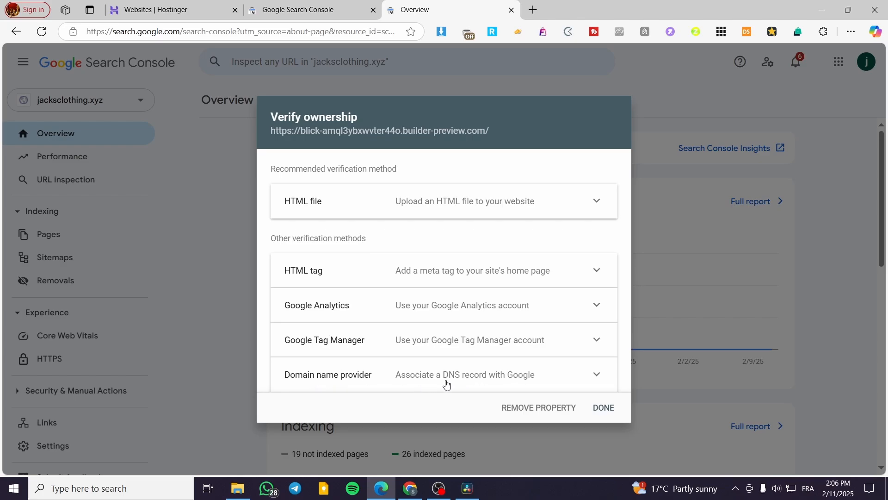
pyautogui.click(483, 383)
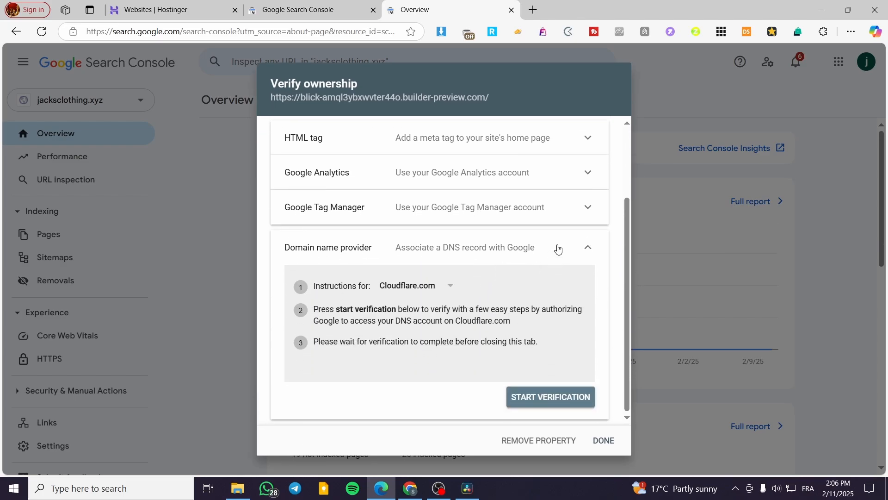
pyautogui.click(445, 287)
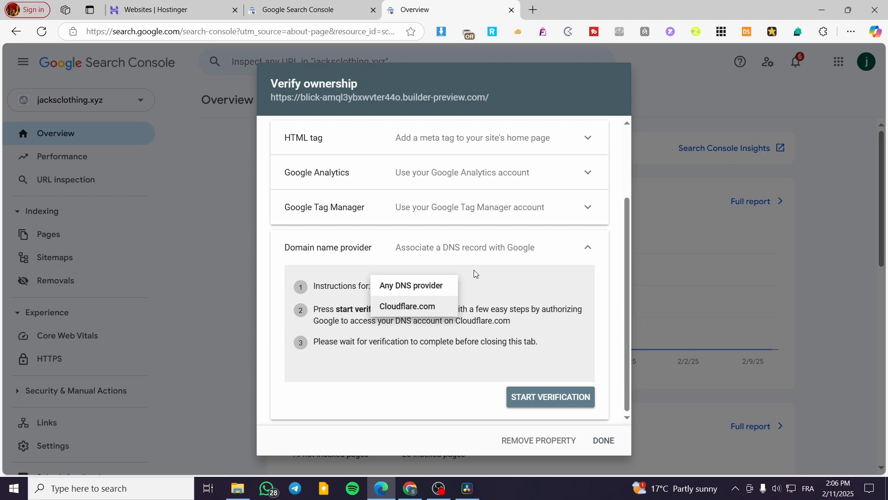
pyautogui.click(407, 285)
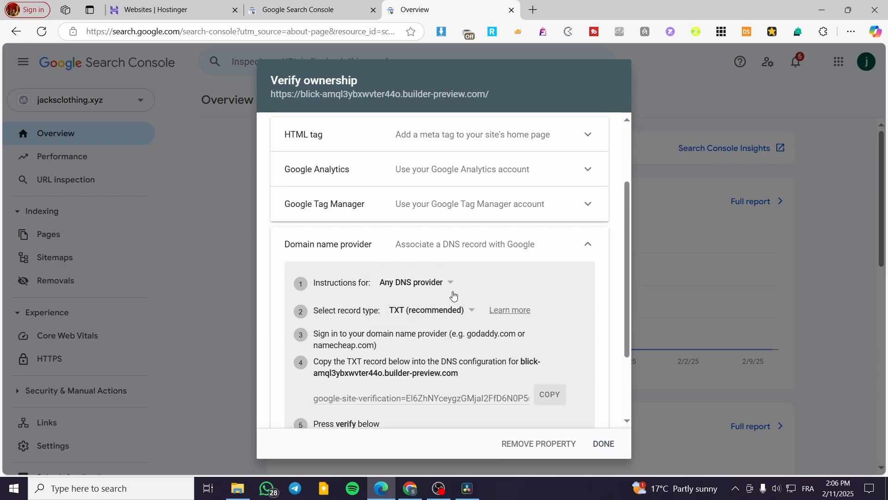
pyautogui.scroll(-3, 454, 295)
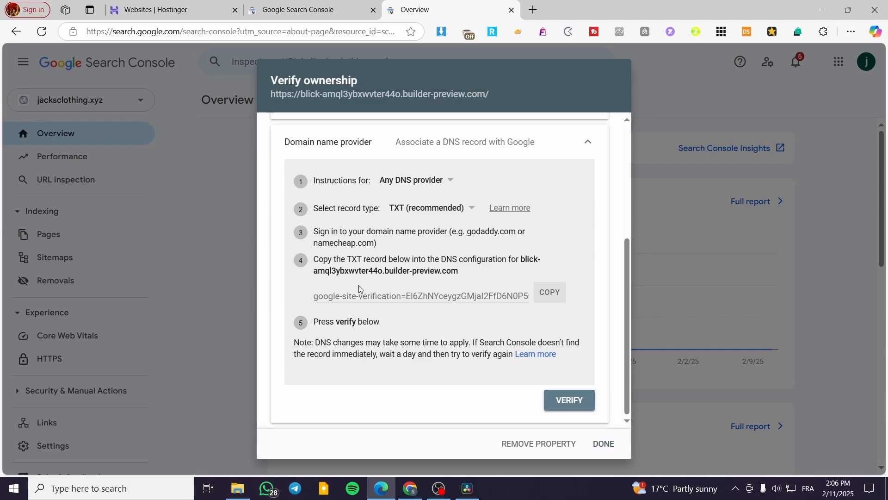
pyautogui.click(539, 292)
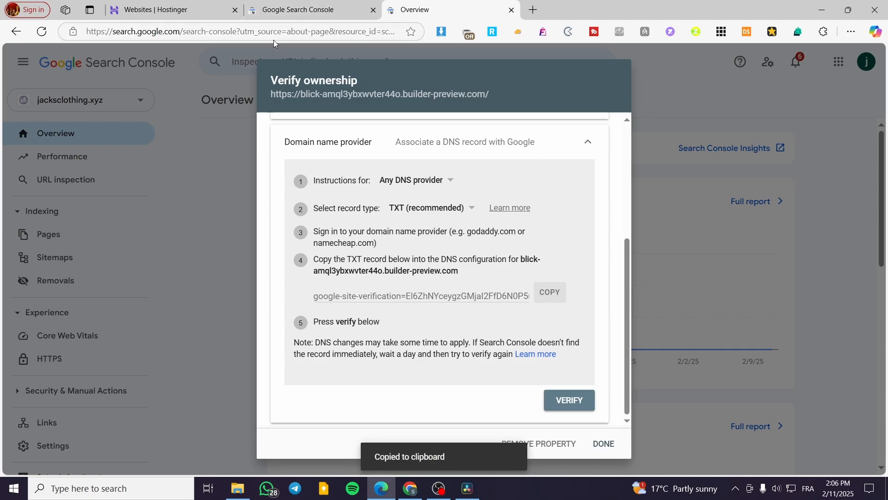
# Step: Switch to Hostinger's websites list and open the dashboard of jacksclothing.xyz
pyautogui.click(191, 4)
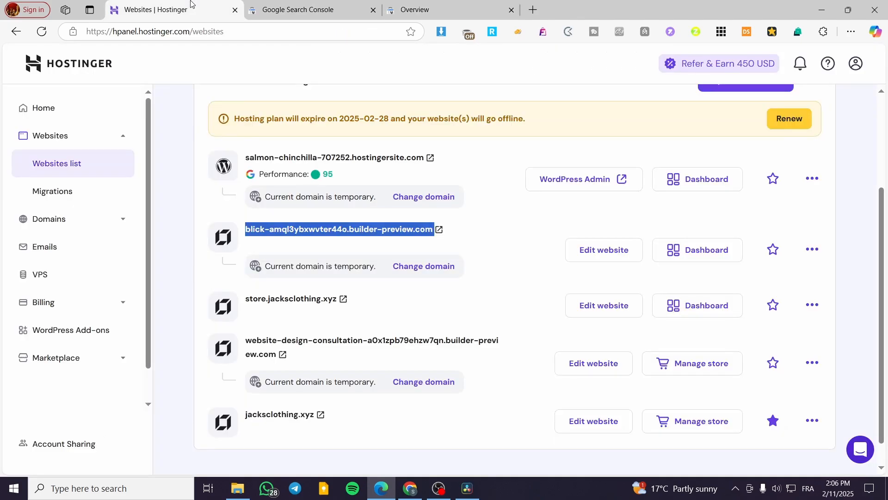
pyautogui.scroll(3, 209, 199)
pyautogui.scroll(-4, 587, 313)
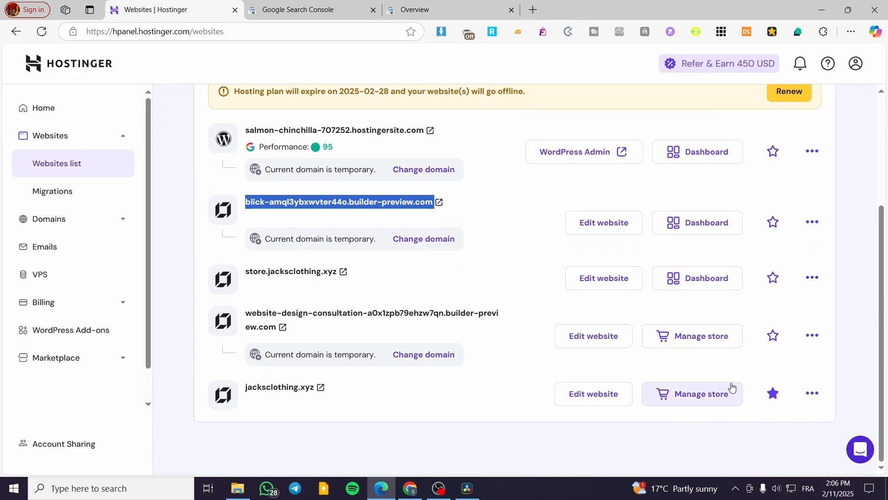
pyautogui.click(429, 427)
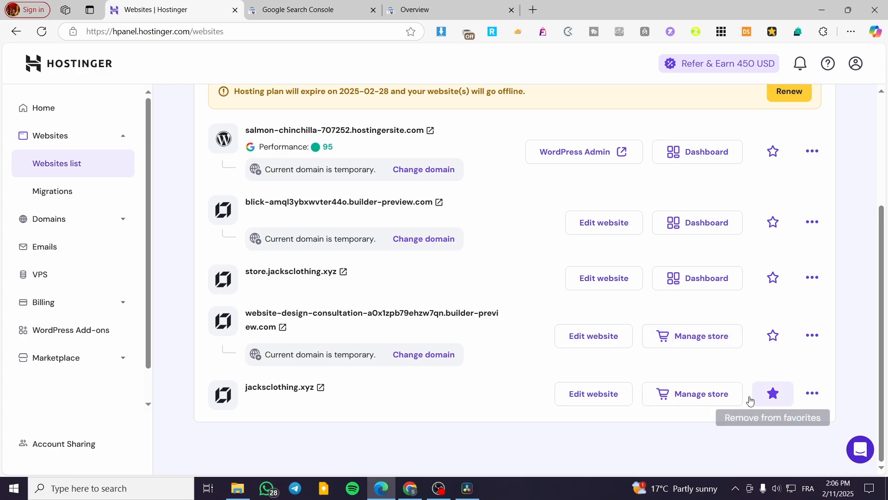
pyautogui.click(812, 392)
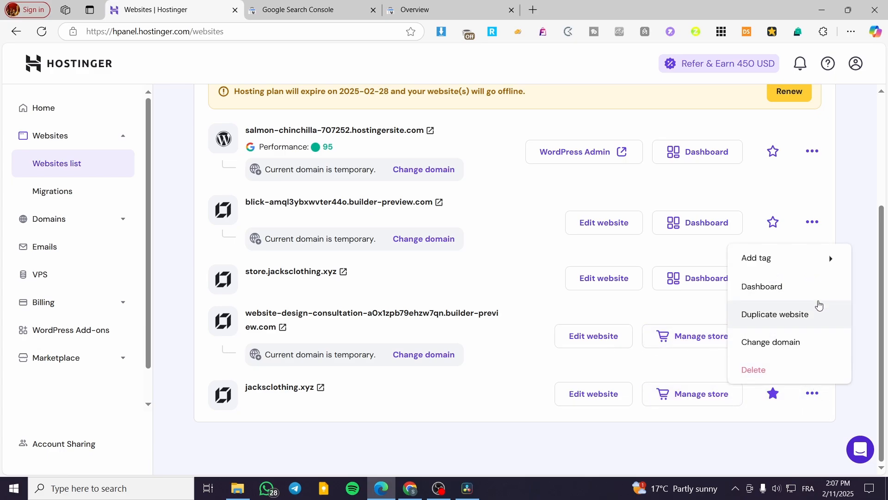
pyautogui.click(819, 290)
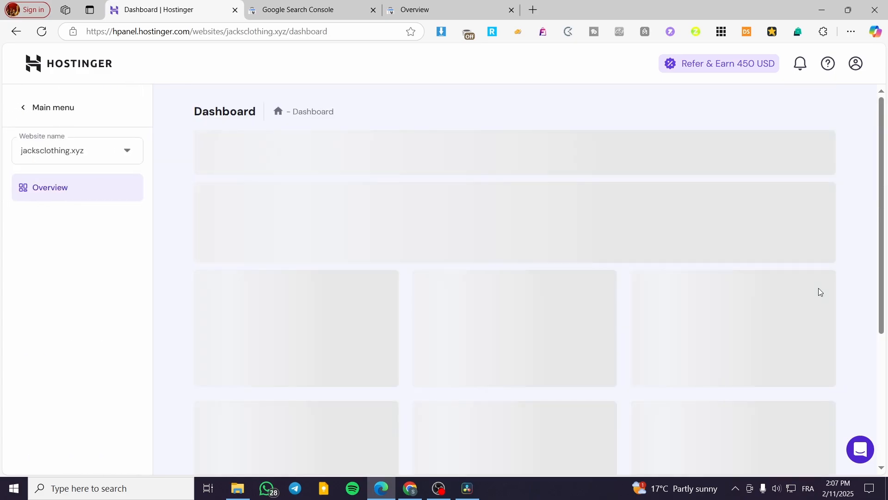
# Step: Go to Hostinger's domain portfolio and open the DNS records of the external domain jacksclothing.xyz for editing
pyautogui.click(19, 119)
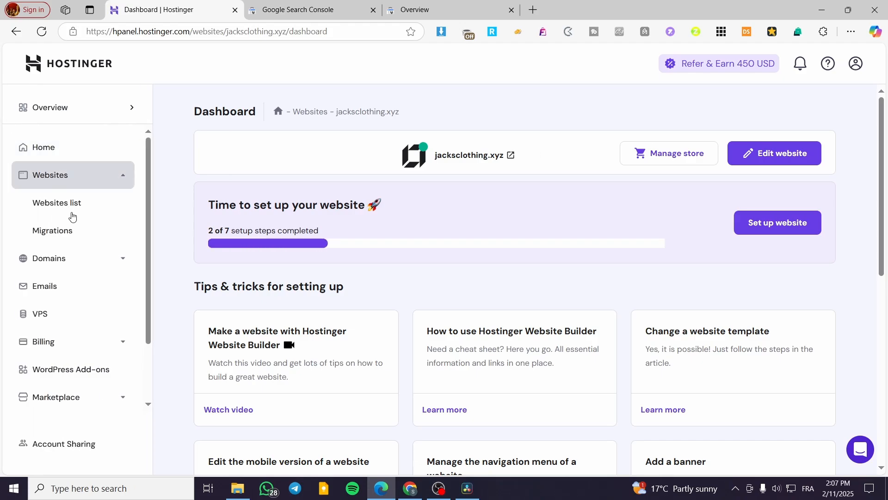
pyautogui.click(69, 256)
pyautogui.click(67, 244)
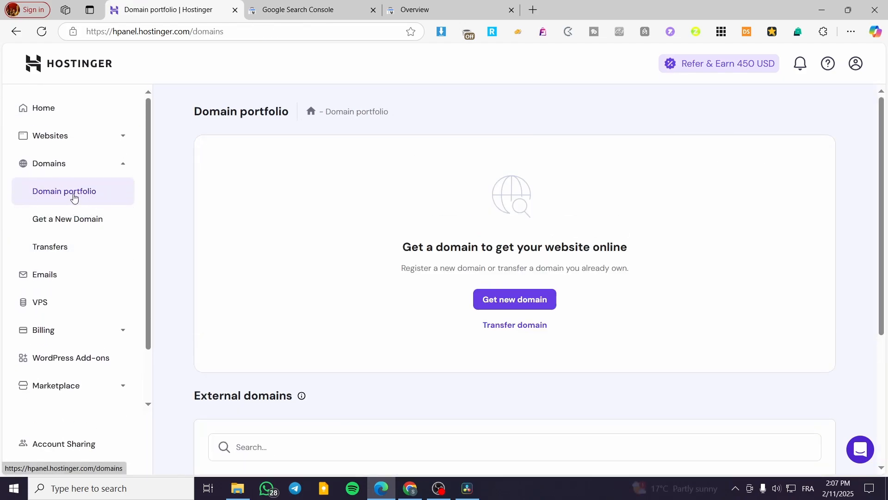
pyautogui.scroll(-4, 376, 288)
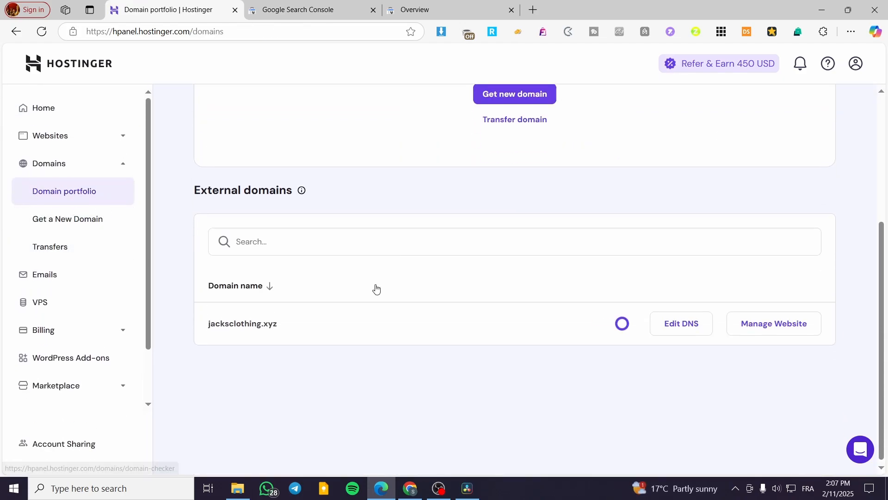
pyautogui.click(687, 328)
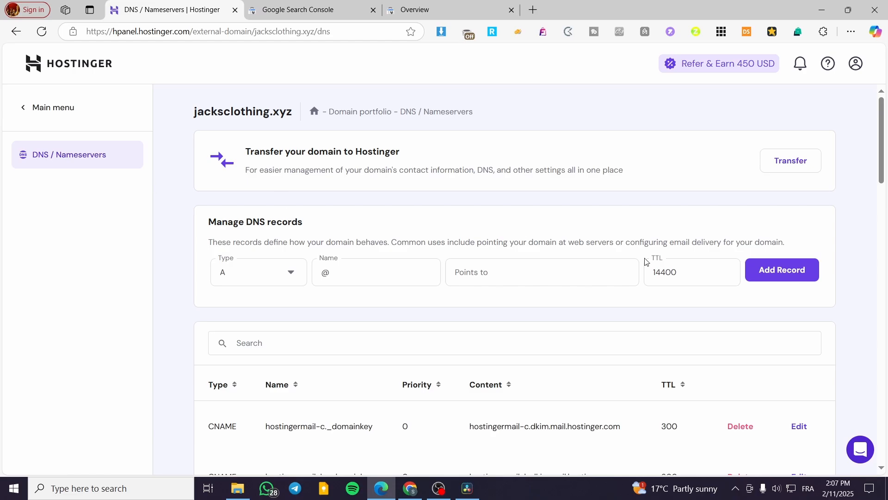
# Step: Check the required record type in Search Console and set the new Hostinger DNS record's type to TXT
pyautogui.click(481, 8)
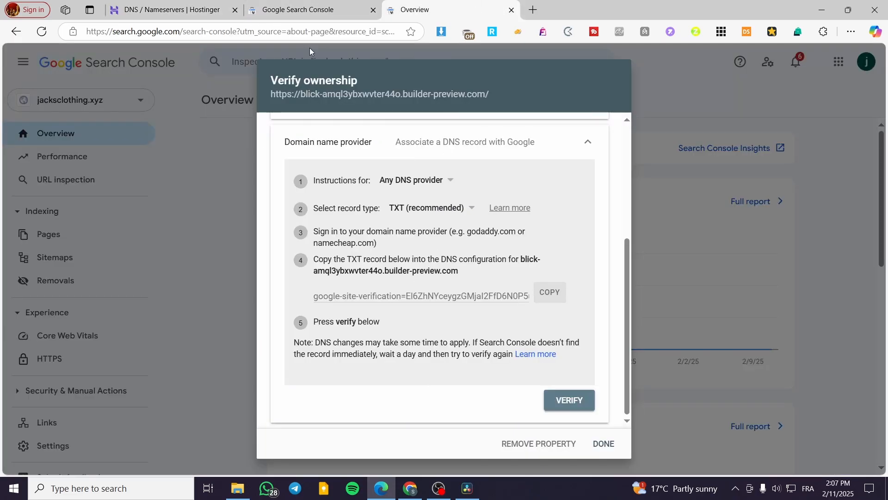
pyautogui.click(175, 5)
pyautogui.click(277, 275)
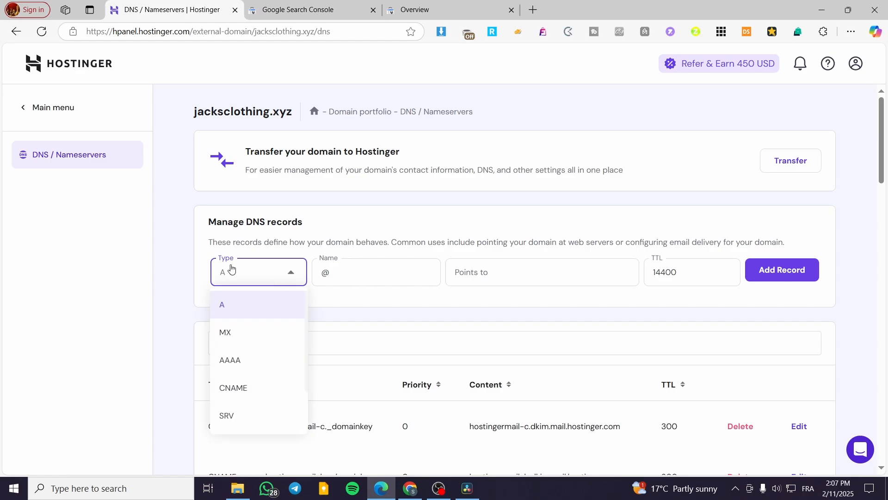
pyautogui.scroll(-2, 278, 331)
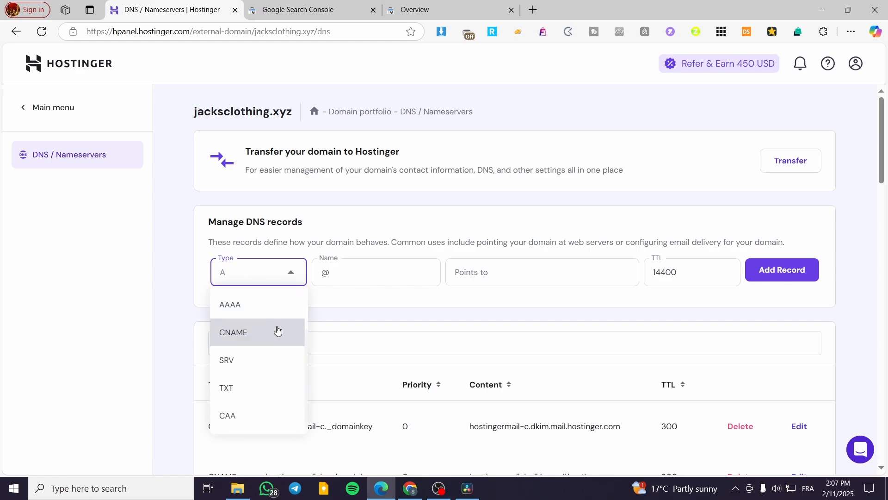
pyautogui.click(225, 391)
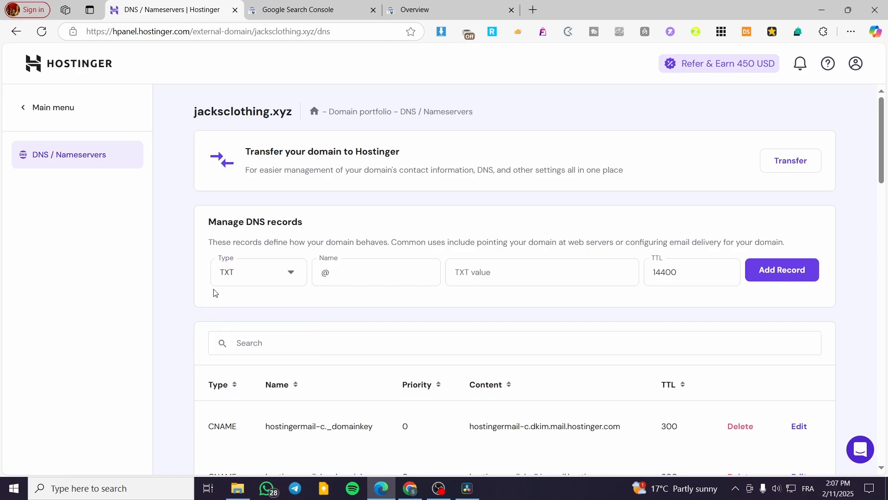
# Step: Copy the TXT verification record from Search Console again and paste it as the TXT value of Hostinger's new DNS record
pyautogui.click(401, 4)
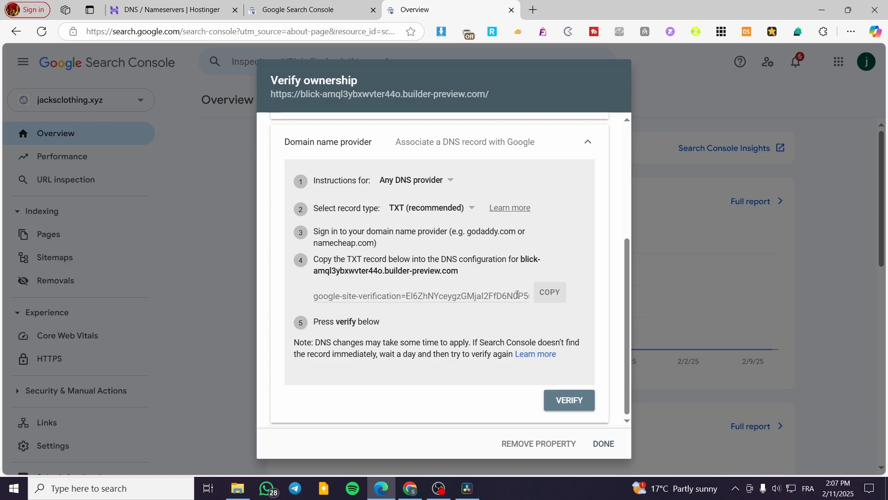
pyautogui.click(178, 6)
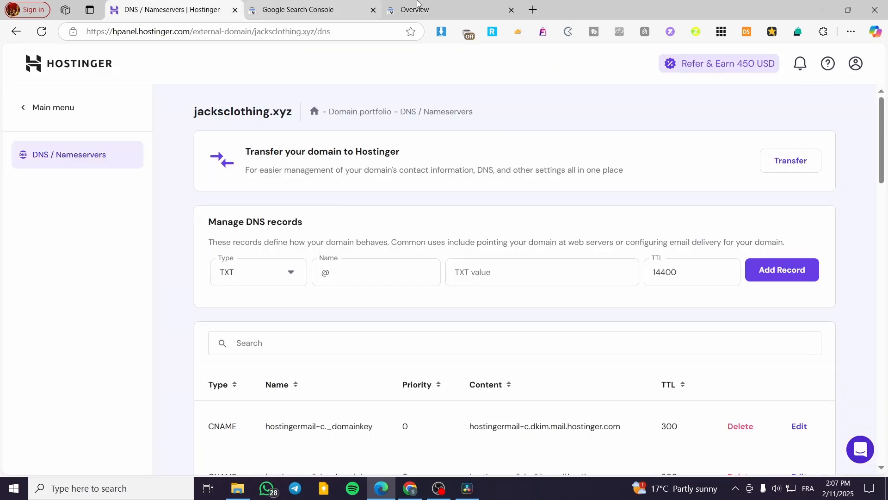
pyautogui.click(481, 6)
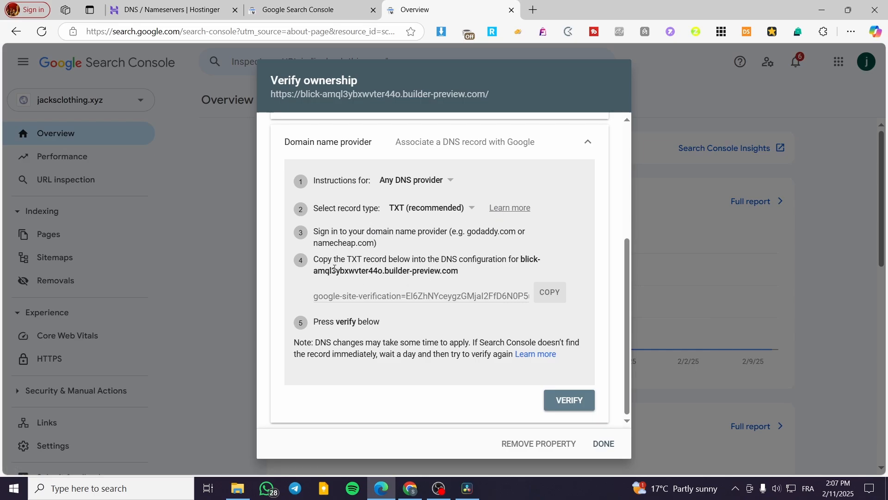
pyautogui.click(552, 296)
pyautogui.click(171, 9)
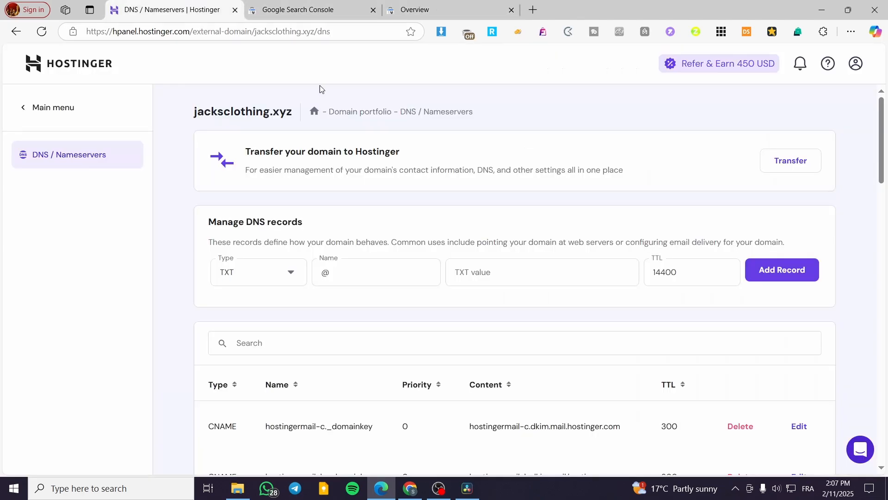
pyautogui.click(559, 274)
pyautogui.hotkey('ctrl', 'v')
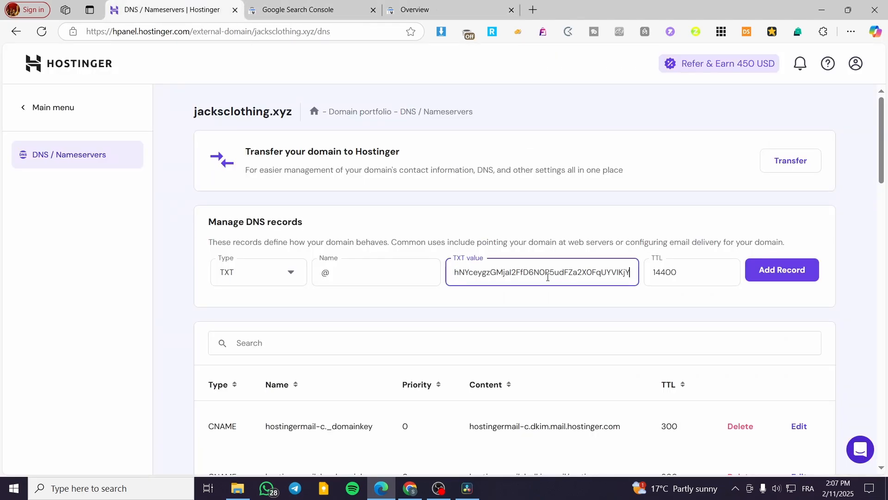
pyautogui.click(536, 302)
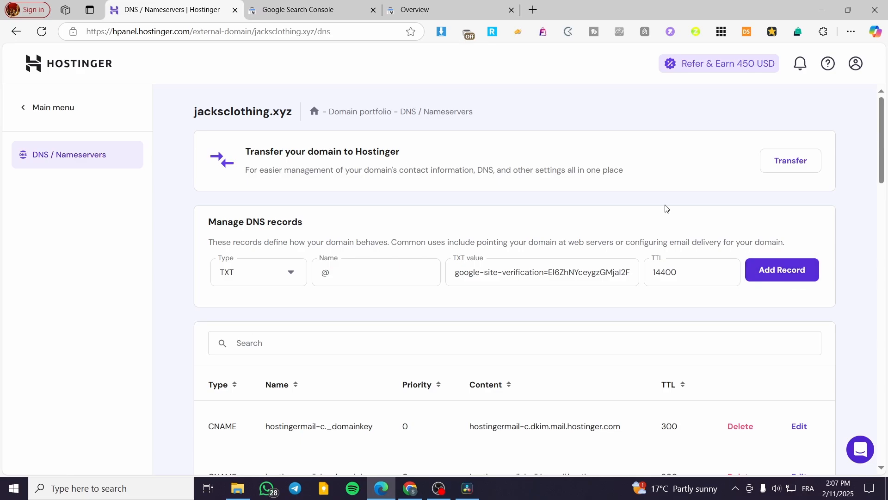
# Step: Request ownership verification through the domain name provider in Search Console and close the verification result dialogs
pyautogui.click(448, 7)
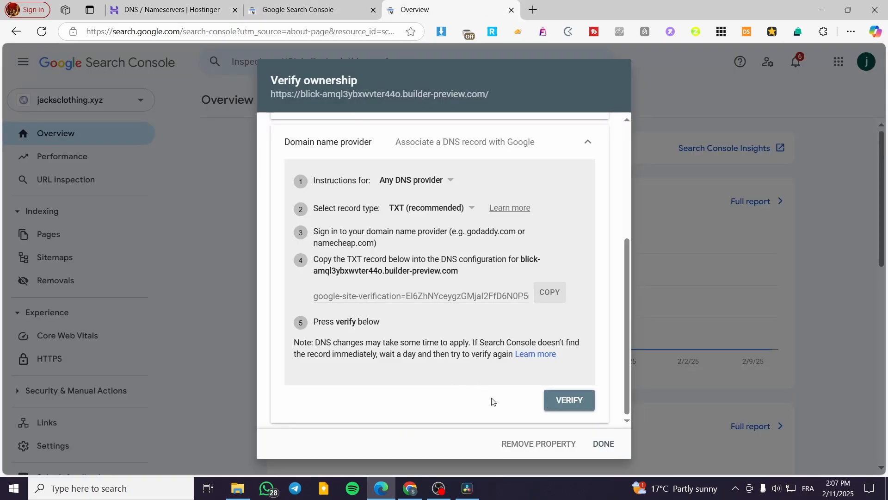
pyautogui.click(563, 400)
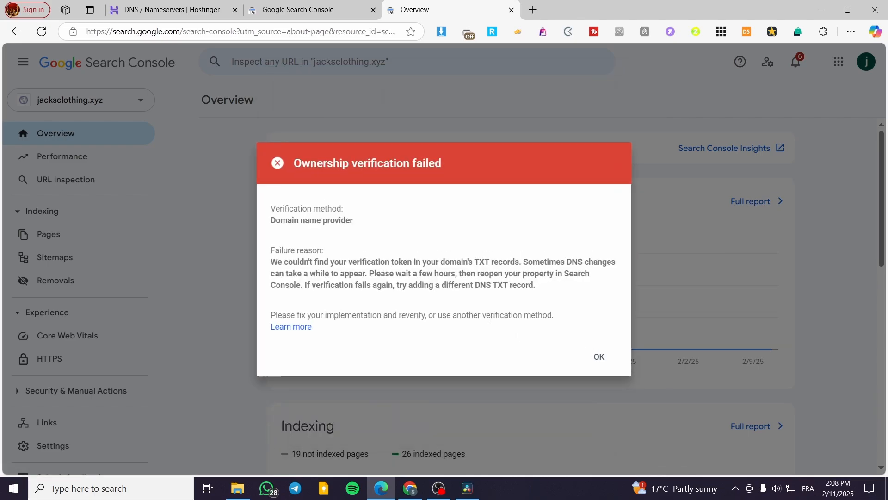
pyautogui.click(599, 359)
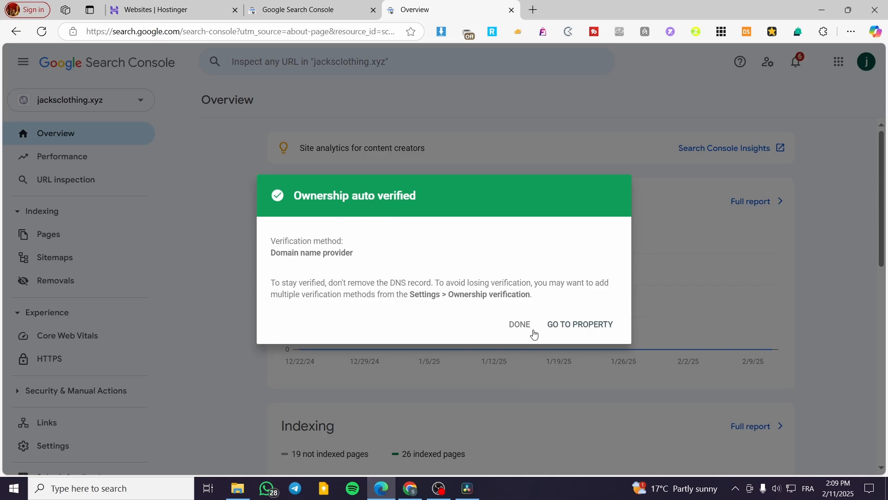
pyautogui.click(518, 332)
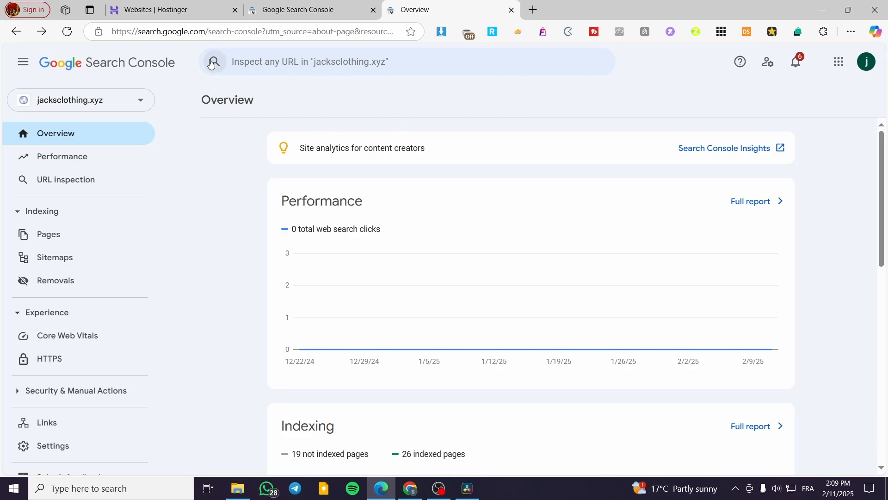
# Step: Switch to Hostinger's websites list and go to the hPanel home page
pyautogui.click(173, 3)
pyautogui.click(353, 434)
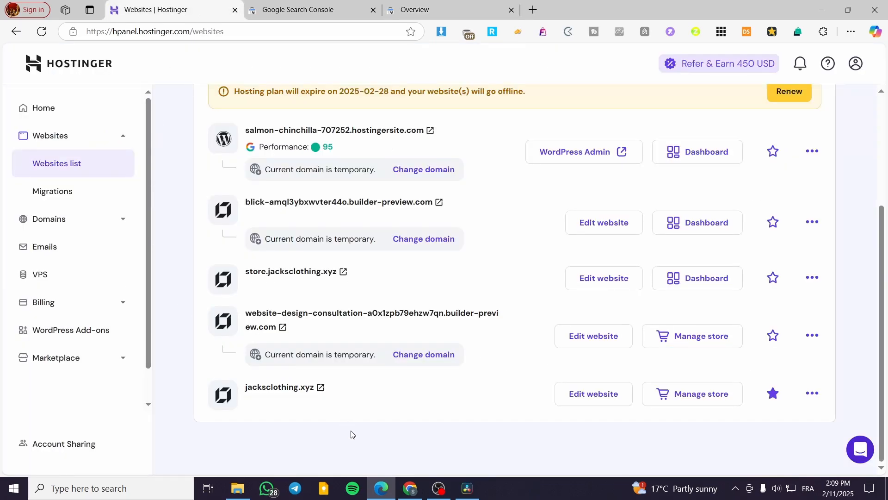
pyautogui.scroll(4, 351, 428)
pyautogui.click(64, 65)
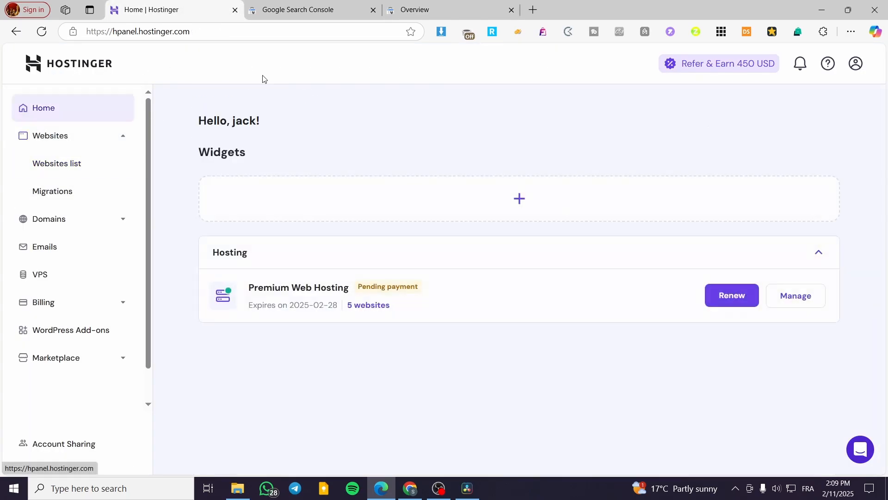